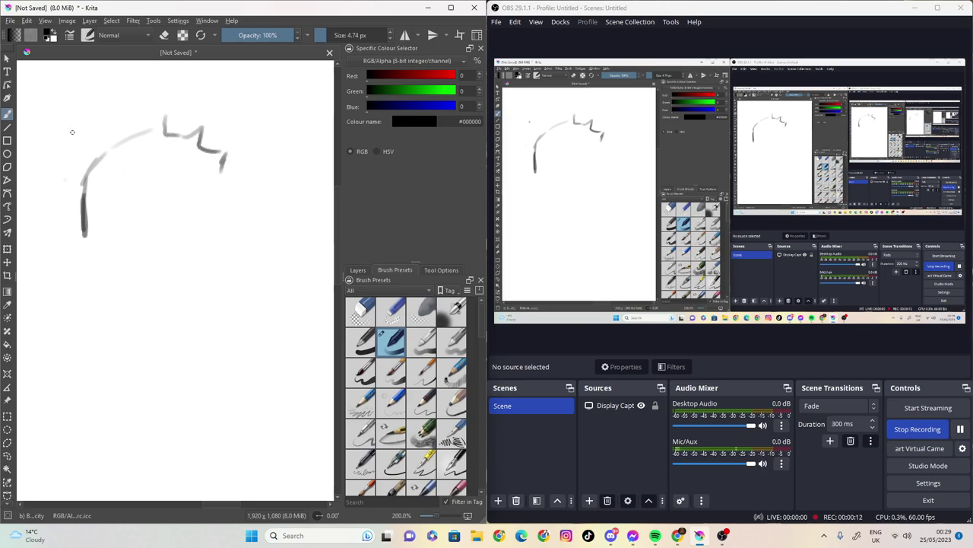
Sketch two narrow inner-ear ovals above the head and complete the rounded head outline down around the chin
{"action": "mouse_move", "coordinate": [76, 152]}
{"action": "left_mouse_down"}
{"action": "mouse_move", "coordinate": [82, 122]}
{"action": "mouse_move", "coordinate": [80, 154]}
{"action": "left_mouse_up"}
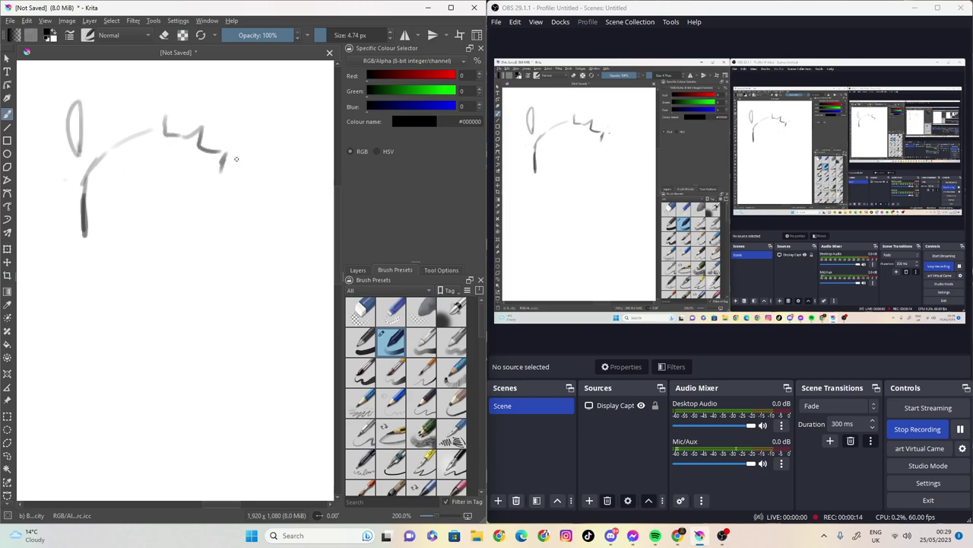
{"action": "mouse_move", "coordinate": [235, 173]}
{"action": "left_mouse_down"}
{"action": "mouse_move", "coordinate": [248, 152]}
{"action": "mouse_move", "coordinate": [220, 199]}
{"action": "left_mouse_up"}
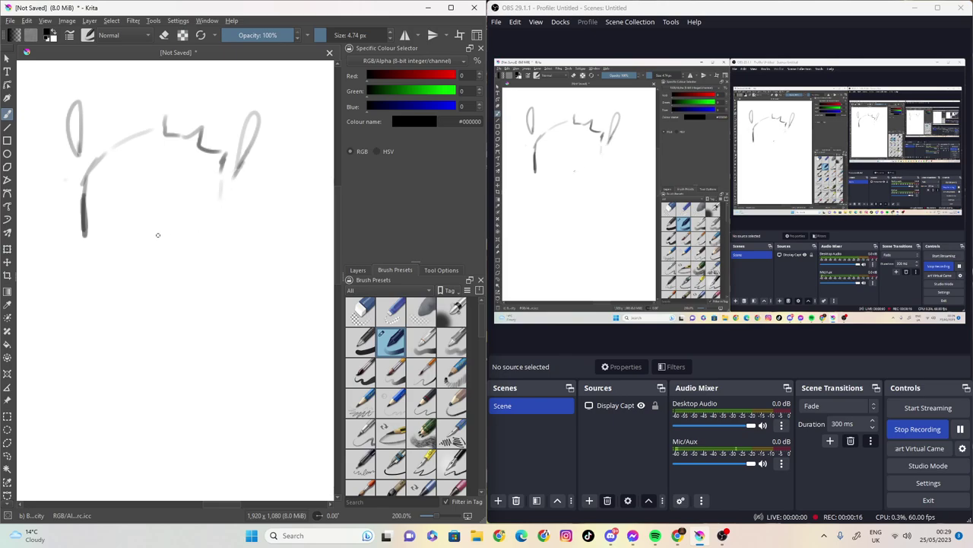
{"action": "mouse_move", "coordinate": [80, 241]}
{"action": "left_mouse_down"}
{"action": "mouse_move", "coordinate": [88, 271]}
{"action": "mouse_move", "coordinate": [88, 229]}
{"action": "mouse_move", "coordinate": [100, 281]}
{"action": "mouse_move", "coordinate": [120, 299]}
{"action": "left_mouse_up"}
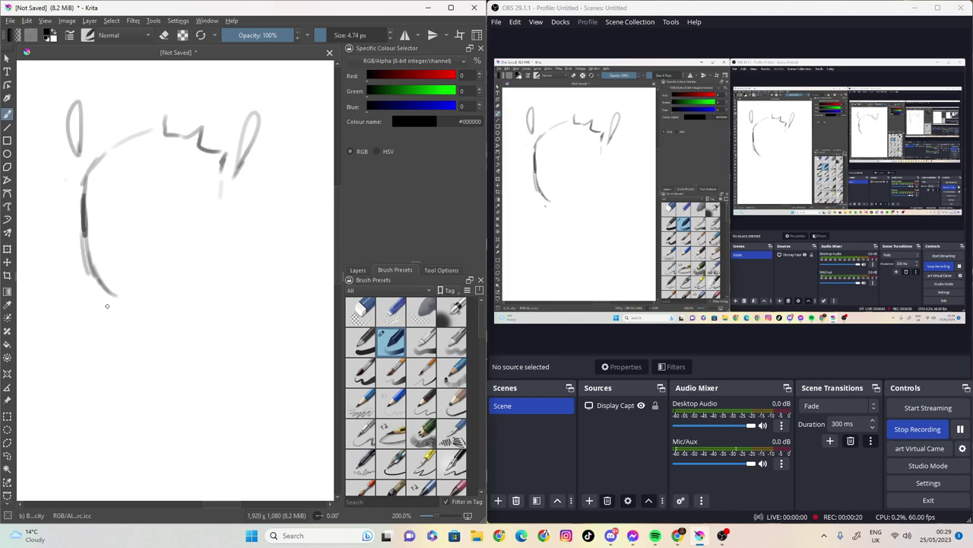
{"action": "mouse_move", "coordinate": [112, 298]}
{"action": "left_mouse_down"}
{"action": "mouse_move", "coordinate": [177, 297]}
{"action": "mouse_move", "coordinate": [209, 273]}
{"action": "mouse_move", "coordinate": [224, 204]}
{"action": "mouse_move", "coordinate": [214, 263]}
{"action": "left_mouse_up"}
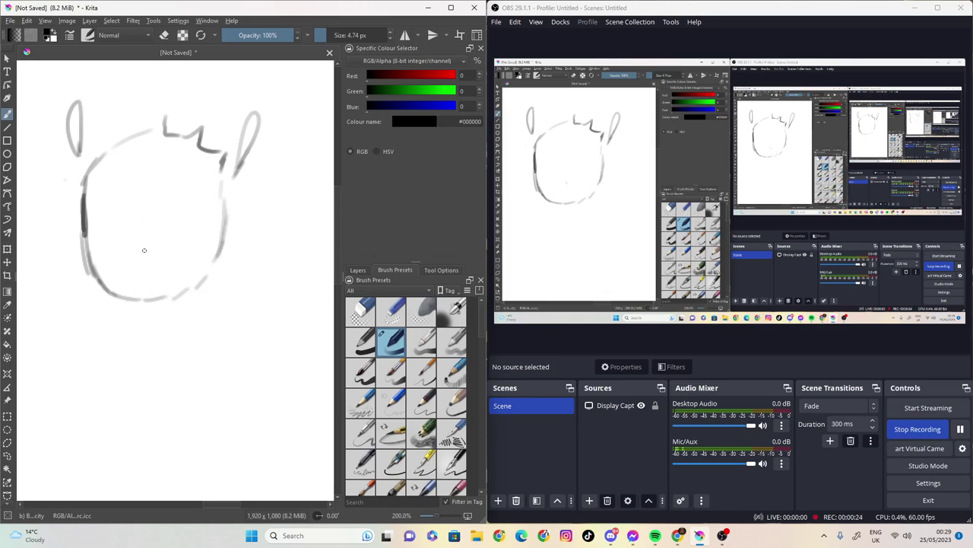
{"action": "mouse_move", "coordinate": [99, 227]}
{"action": "left_mouse_down"}
{"action": "mouse_move", "coordinate": [110, 181]}
{"action": "mouse_move", "coordinate": [167, 207]}
{"action": "mouse_move", "coordinate": [169, 222]}
{"action": "left_mouse_up"}
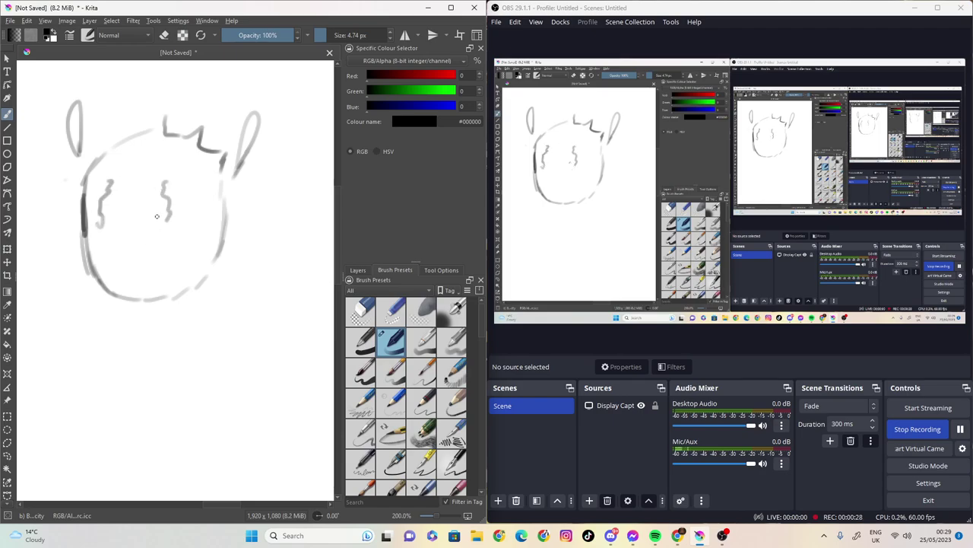
{"action": "key", "text": "ctrl+z"}
{"action": "key", "text": "ctrl+z"}
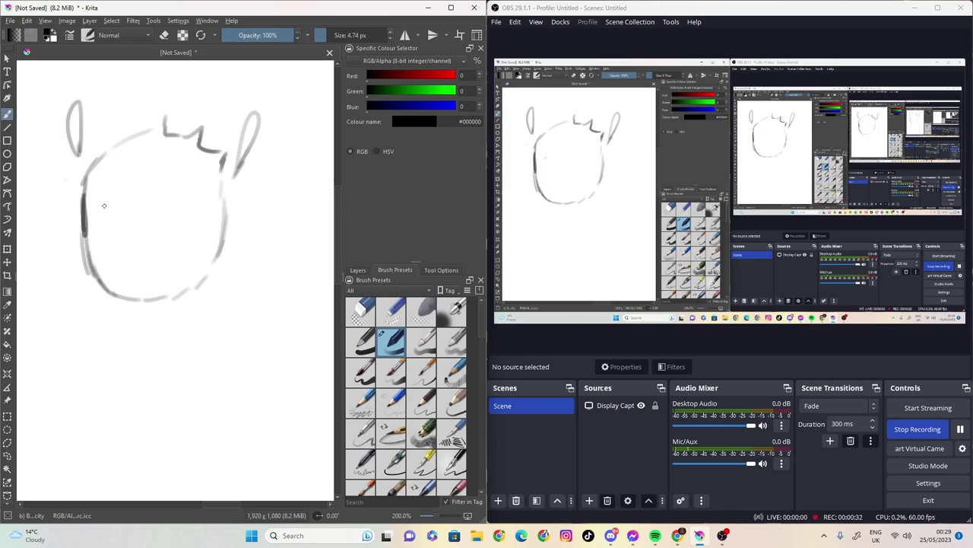
Draw the eyes, slanted eyebrows, small nose and smiling mouth inside the head outline
{"action": "mouse_move", "coordinate": [90, 213]}
{"action": "left_mouse_down"}
{"action": "mouse_move", "coordinate": [113, 218]}
{"action": "mouse_move", "coordinate": [99, 209]}
{"action": "mouse_move", "coordinate": [98, 225]}
{"action": "mouse_move", "coordinate": [104, 205]}
{"action": "mouse_move", "coordinate": [99, 225]}
{"action": "mouse_move", "coordinate": [116, 229]}
{"action": "mouse_move", "coordinate": [106, 237]}
{"action": "mouse_move", "coordinate": [146, 210]}
{"action": "mouse_move", "coordinate": [179, 224]}
{"action": "mouse_move", "coordinate": [163, 199]}
{"action": "mouse_move", "coordinate": [185, 204]}
{"action": "mouse_move", "coordinate": [176, 224]}
{"action": "mouse_move", "coordinate": [150, 232]}
{"action": "mouse_move", "coordinate": [175, 226]}
{"action": "mouse_move", "coordinate": [155, 238]}
{"action": "mouse_move", "coordinate": [145, 230]}
{"action": "mouse_move", "coordinate": [185, 222]}
{"action": "left_mouse_up"}
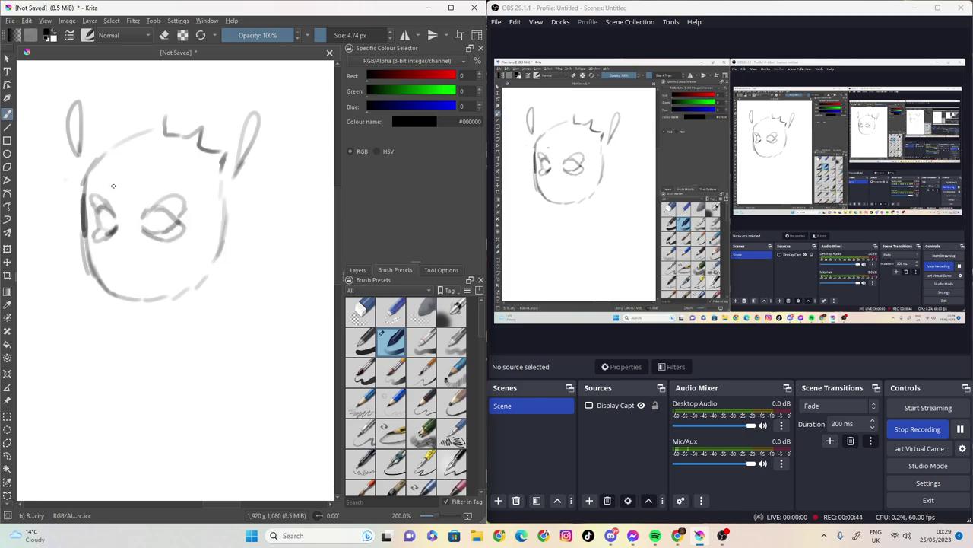
{"action": "mouse_move", "coordinate": [103, 180]}
{"action": "left_mouse_down"}
{"action": "mouse_move", "coordinate": [114, 195]}
{"action": "mouse_move", "coordinate": [163, 182]}
{"action": "mouse_move", "coordinate": [136, 194]}
{"action": "left_mouse_up"}
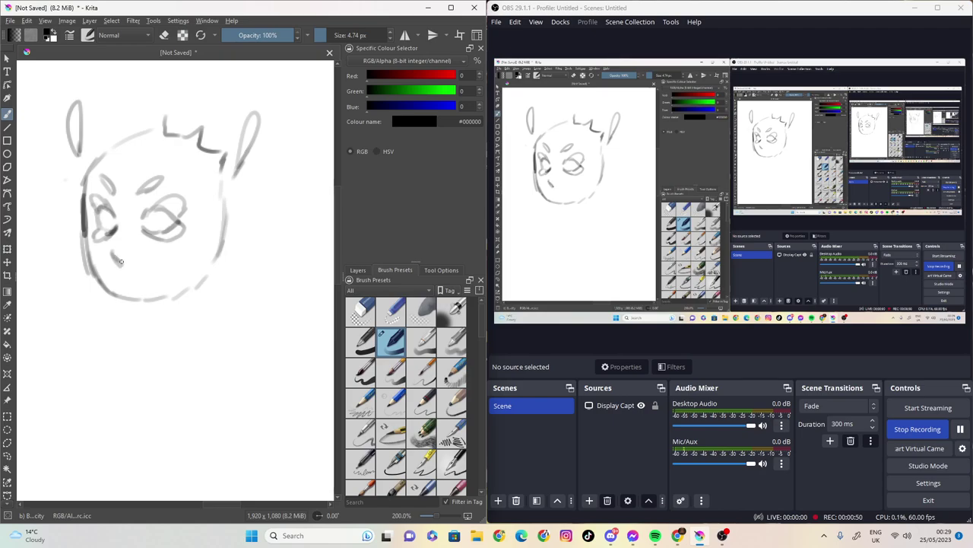
{"action": "mouse_move", "coordinate": [113, 253]}
{"action": "left_mouse_down"}
{"action": "mouse_move", "coordinate": [134, 254]}
{"action": "mouse_move", "coordinate": [118, 260]}
{"action": "mouse_move", "coordinate": [131, 278]}
{"action": "mouse_move", "coordinate": [166, 275]}
{"action": "left_mouse_up"}
Sketch the neck and neckline, plus the character's left-hand-side shoulder, loose shirt sleeve and shaded arm
{"action": "mouse_move", "coordinate": [134, 303]}
{"action": "left_mouse_down"}
{"action": "mouse_move", "coordinate": [144, 322]}
{"action": "mouse_move", "coordinate": [192, 318]}
{"action": "mouse_move", "coordinate": [120, 335]}
{"action": "mouse_move", "coordinate": [140, 348]}
{"action": "left_mouse_up"}
{"action": "mouse_move", "coordinate": [192, 318]}
{"action": "left_mouse_down"}
{"action": "mouse_move", "coordinate": [207, 330]}
{"action": "mouse_move", "coordinate": [161, 354]}
{"action": "left_mouse_up"}
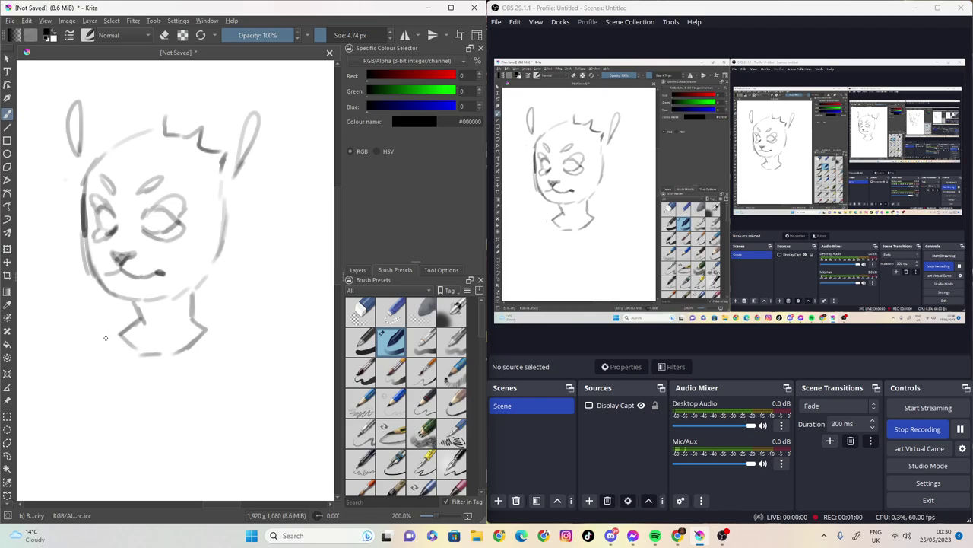
{"action": "mouse_move", "coordinate": [126, 324]}
{"action": "left_mouse_down"}
{"action": "mouse_move", "coordinate": [69, 346]}
{"action": "mouse_move", "coordinate": [47, 377]}
{"action": "mouse_move", "coordinate": [32, 426]}
{"action": "mouse_move", "coordinate": [53, 466]}
{"action": "mouse_move", "coordinate": [85, 458]}
{"action": "mouse_move", "coordinate": [73, 384]}
{"action": "mouse_move", "coordinate": [71, 496]}
{"action": "left_mouse_up"}
{"action": "mouse_move", "coordinate": [38, 437]}
{"action": "left_mouse_down"}
{"action": "mouse_move", "coordinate": [57, 478]}
{"action": "mouse_move", "coordinate": [38, 495]}
{"action": "left_mouse_up"}
{"action": "mouse_move", "coordinate": [32, 447]}
{"action": "left_mouse_down"}
{"action": "mouse_move", "coordinate": [18, 481]}
{"action": "mouse_move", "coordinate": [57, 491]}
{"action": "mouse_move", "coordinate": [49, 499]}
{"action": "left_mouse_up"}
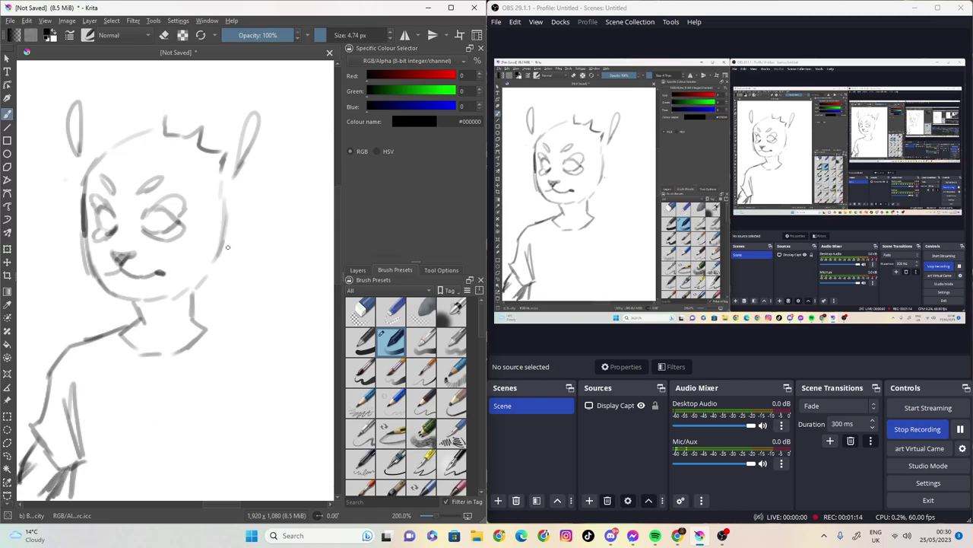
Draw the long outer ear outlines around both inner ovals and add pointed fur tufts on both cheeks
{"action": "mouse_move", "coordinate": [221, 163]}
{"action": "left_mouse_down"}
{"action": "mouse_move", "coordinate": [245, 101]}
{"action": "mouse_move", "coordinate": [275, 106]}
{"action": "left_mouse_up"}
{"action": "left_click_drag", "start_coordinate": [268, 145], "coordinate": [228, 212]}
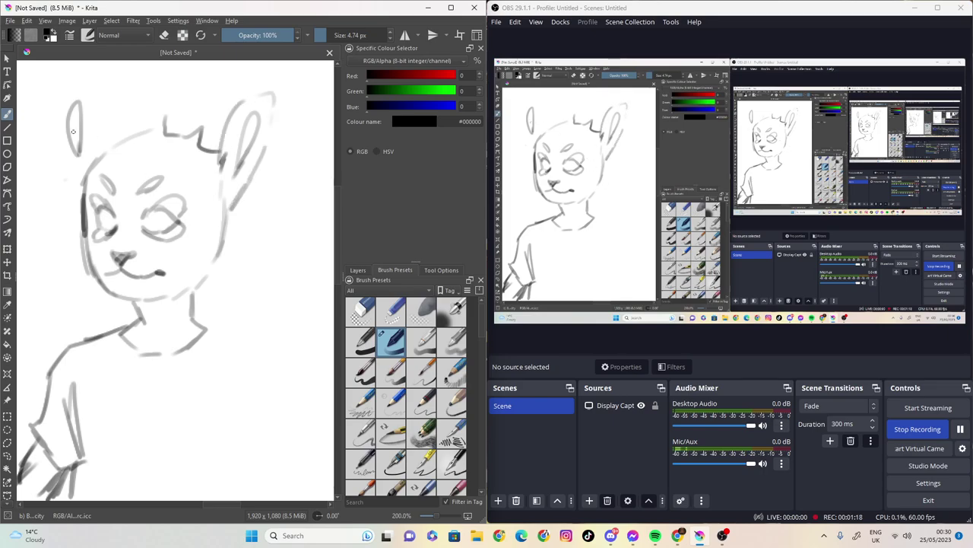
{"action": "mouse_move", "coordinate": [84, 157]}
{"action": "left_mouse_down"}
{"action": "mouse_move", "coordinate": [57, 95]}
{"action": "mouse_move", "coordinate": [82, 74]}
{"action": "mouse_move", "coordinate": [96, 107]}
{"action": "mouse_move", "coordinate": [98, 87]}
{"action": "mouse_move", "coordinate": [81, 164]}
{"action": "left_mouse_up"}
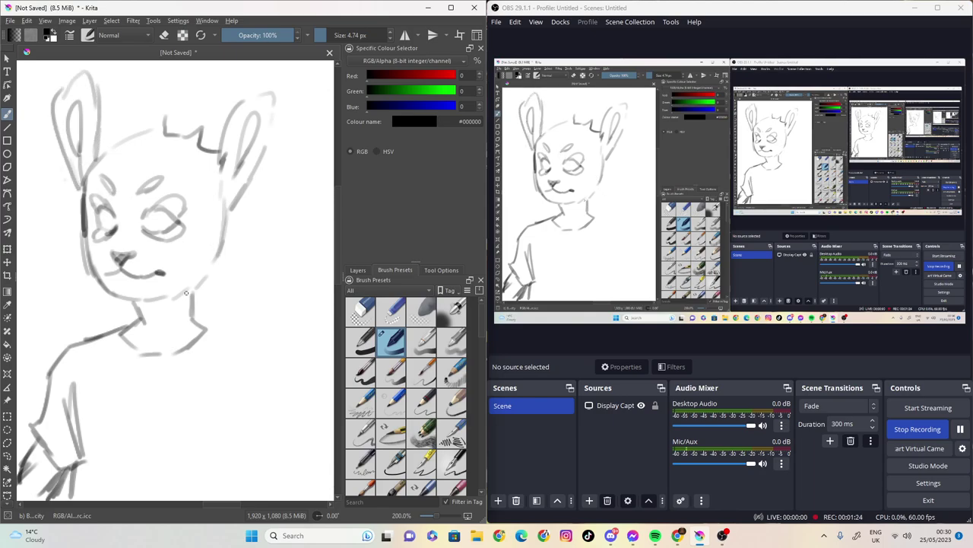
{"action": "left_click_drag", "start_coordinate": [185, 292], "coordinate": [227, 263]}
{"action": "mouse_move", "coordinate": [76, 261]}
{"action": "left_mouse_down"}
{"action": "mouse_move", "coordinate": [92, 255]}
{"action": "mouse_move", "coordinate": [72, 310]}
{"action": "mouse_move", "coordinate": [90, 298]}
{"action": "left_mouse_up"}
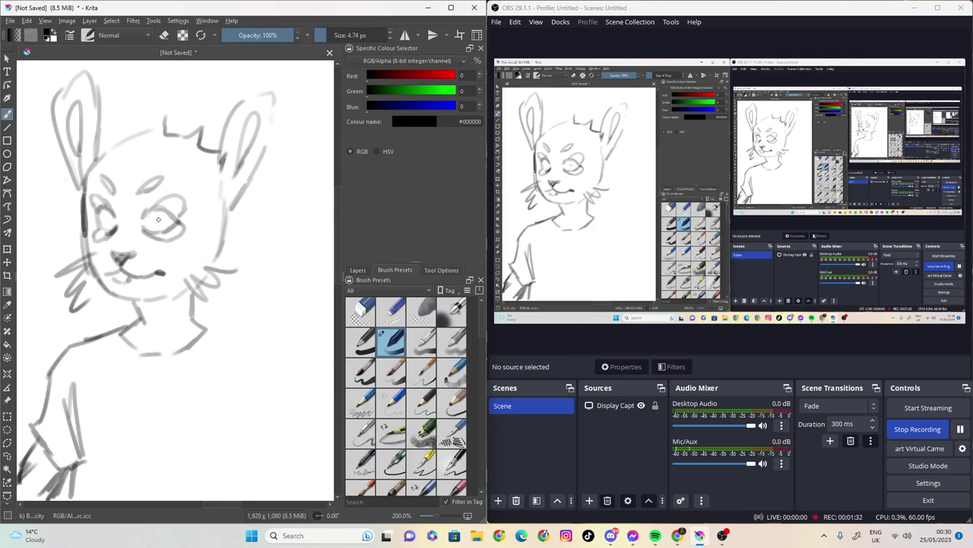
Shade the pupils of both eyes and add slanted strokes on the side of the head below the ear
{"action": "mouse_move", "coordinate": [152, 217]}
{"action": "left_mouse_down"}
{"action": "mouse_move", "coordinate": [152, 230]}
{"action": "mouse_move", "coordinate": [112, 227]}
{"action": "left_mouse_up"}
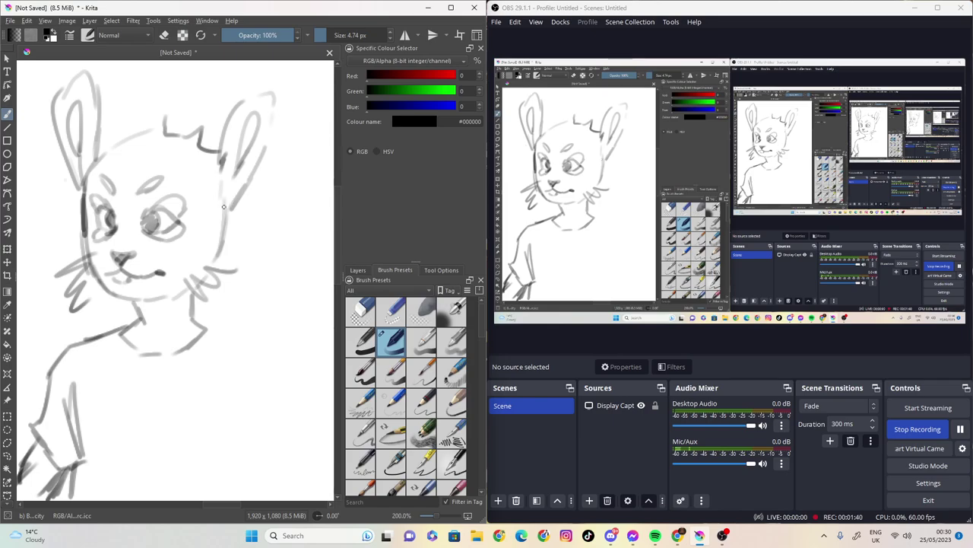
{"action": "left_click_drag", "start_coordinate": [233, 202], "coordinate": [211, 226]}
{"action": "left_click_drag", "start_coordinate": [224, 151], "coordinate": [192, 208]}
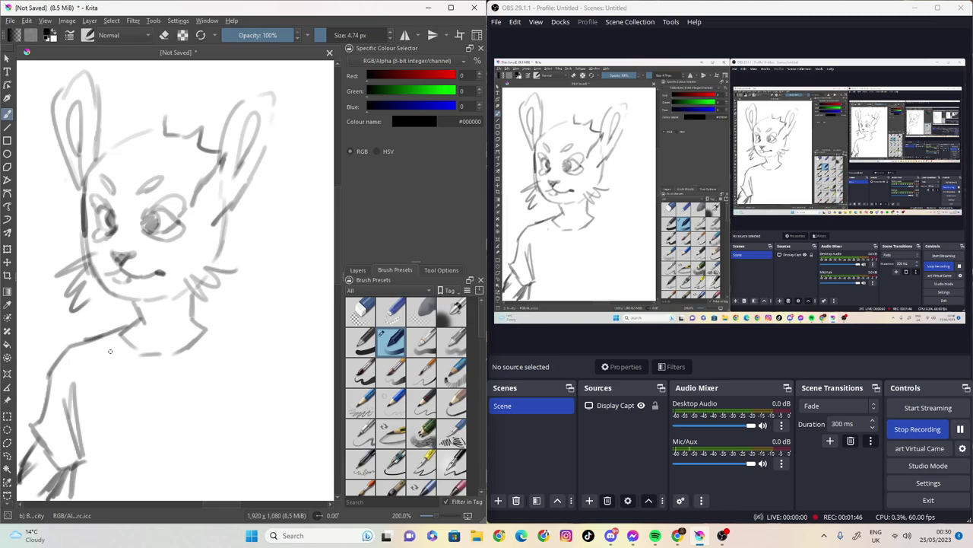
Draw the curved shirt collar below the neckline and outline the second shoulder and sleeve
{"action": "mouse_move", "coordinate": [105, 333]}
{"action": "left_mouse_down"}
{"action": "mouse_move", "coordinate": [152, 367]}
{"action": "mouse_move", "coordinate": [238, 342]}
{"action": "mouse_move", "coordinate": [266, 372]}
{"action": "left_mouse_up"}
{"action": "mouse_move", "coordinate": [221, 334]}
{"action": "left_mouse_down"}
{"action": "mouse_move", "coordinate": [261, 360]}
{"action": "mouse_move", "coordinate": [250, 353]}
{"action": "mouse_move", "coordinate": [282, 396]}
{"action": "mouse_move", "coordinate": [285, 429]}
{"action": "left_mouse_up"}
{"action": "mouse_move", "coordinate": [264, 373]}
{"action": "left_mouse_down"}
{"action": "mouse_move", "coordinate": [294, 447]}
{"action": "mouse_move", "coordinate": [232, 484]}
{"action": "left_mouse_up"}
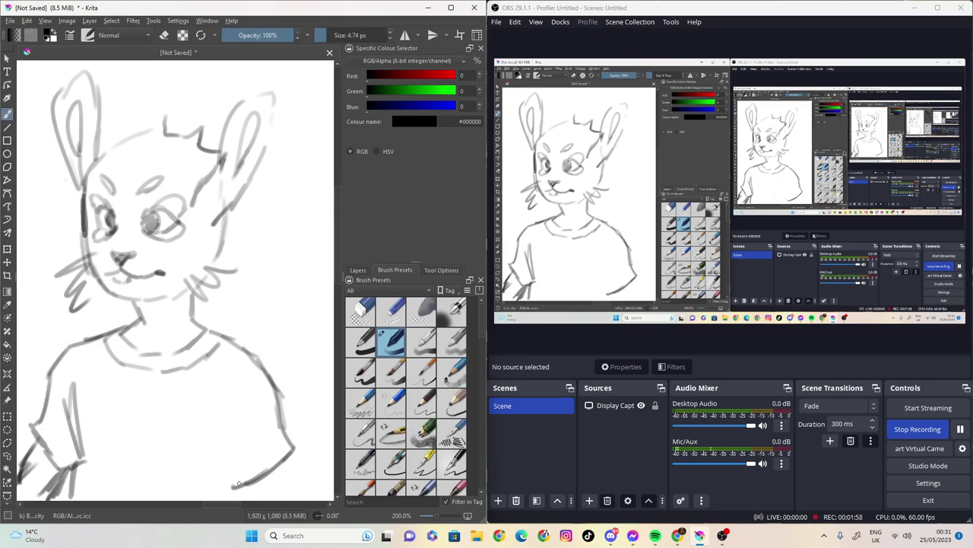
Add fold lines on the shirt beside the second sleeve, sketch the arm below it, and undo the last stroke
{"action": "left_click_drag", "start_coordinate": [210, 439], "coordinate": [219, 481]}
{"action": "left_click_drag", "start_coordinate": [181, 428], "coordinate": [219, 476]}
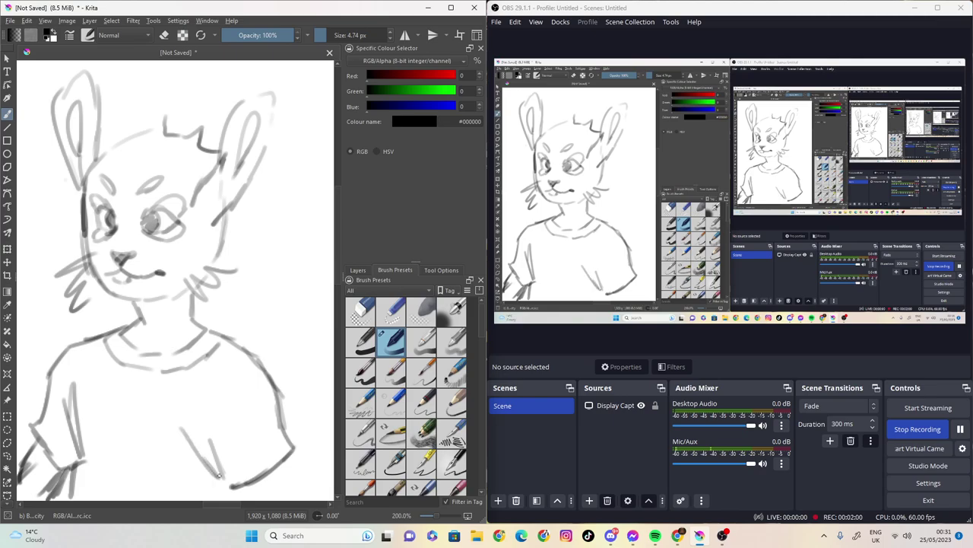
{"action": "mouse_move", "coordinate": [200, 399]}
{"action": "left_mouse_down"}
{"action": "mouse_move", "coordinate": [215, 462]}
{"action": "mouse_move", "coordinate": [216, 415]}
{"action": "mouse_move", "coordinate": [218, 468]}
{"action": "mouse_move", "coordinate": [246, 499]}
{"action": "left_mouse_up"}
{"action": "left_click_drag", "start_coordinate": [287, 466], "coordinate": [303, 499]}
{"action": "key", "text": "ctrl+z"}
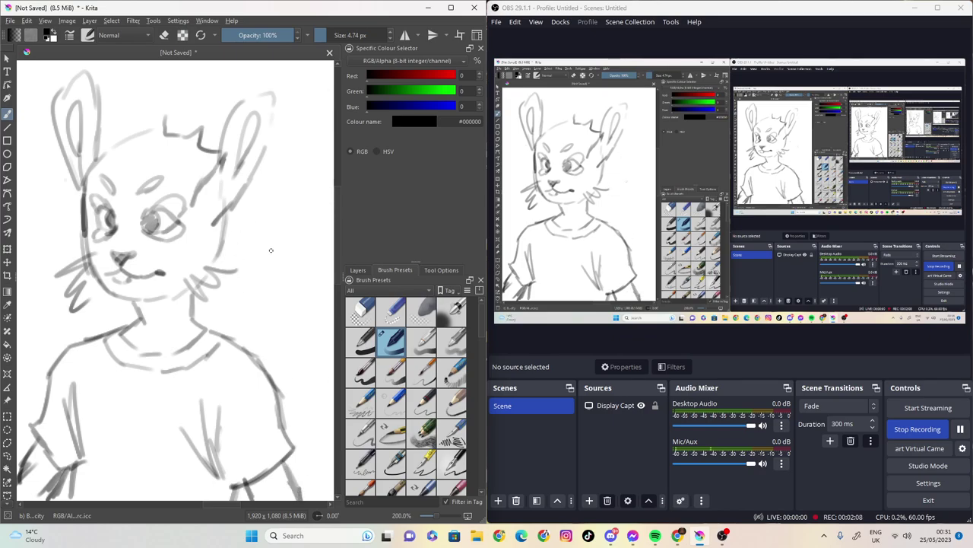
Sketch a hatched floating mask with a spiky top and oval eyes beside the head, with two shaded hand shapes beneath it
{"action": "left_click_drag", "start_coordinate": [254, 245], "coordinate": [249, 279]}
{"action": "mouse_move", "coordinate": [248, 242]}
{"action": "left_mouse_down"}
{"action": "mouse_move", "coordinate": [263, 202]}
{"action": "mouse_move", "coordinate": [283, 201]}
{"action": "mouse_move", "coordinate": [307, 159]}
{"action": "mouse_move", "coordinate": [314, 196]}
{"action": "mouse_move", "coordinate": [328, 197]}
{"action": "mouse_move", "coordinate": [308, 169]}
{"action": "left_mouse_up"}
{"action": "left_click_drag", "start_coordinate": [257, 223], "coordinate": [309, 178]}
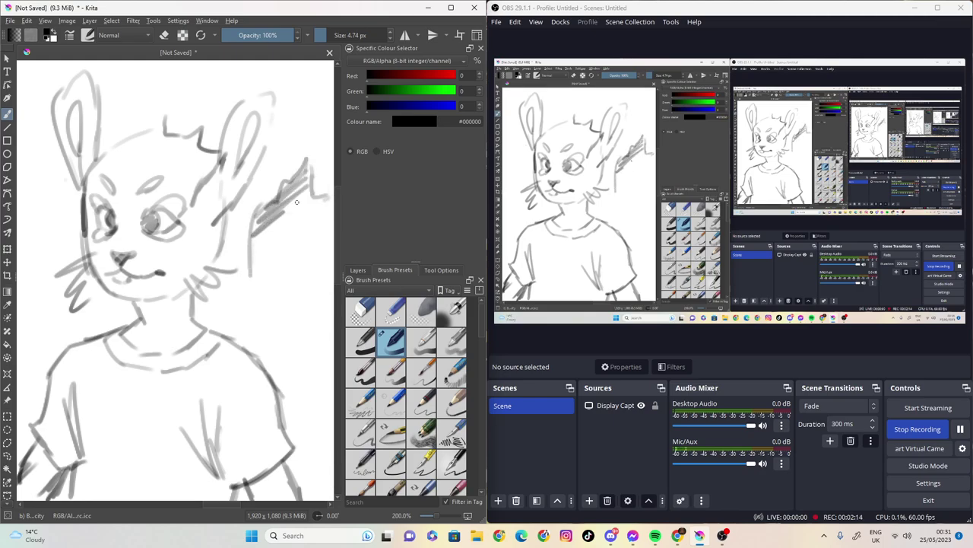
{"action": "left_click_drag", "start_coordinate": [251, 245], "coordinate": [321, 190]}
{"action": "mouse_move", "coordinate": [255, 263]}
{"action": "left_mouse_down"}
{"action": "mouse_move", "coordinate": [279, 269]}
{"action": "mouse_move", "coordinate": [261, 271]}
{"action": "mouse_move", "coordinate": [279, 273]}
{"action": "mouse_move", "coordinate": [256, 275]}
{"action": "mouse_move", "coordinate": [260, 268]}
{"action": "mouse_move", "coordinate": [276, 307]}
{"action": "left_mouse_up"}
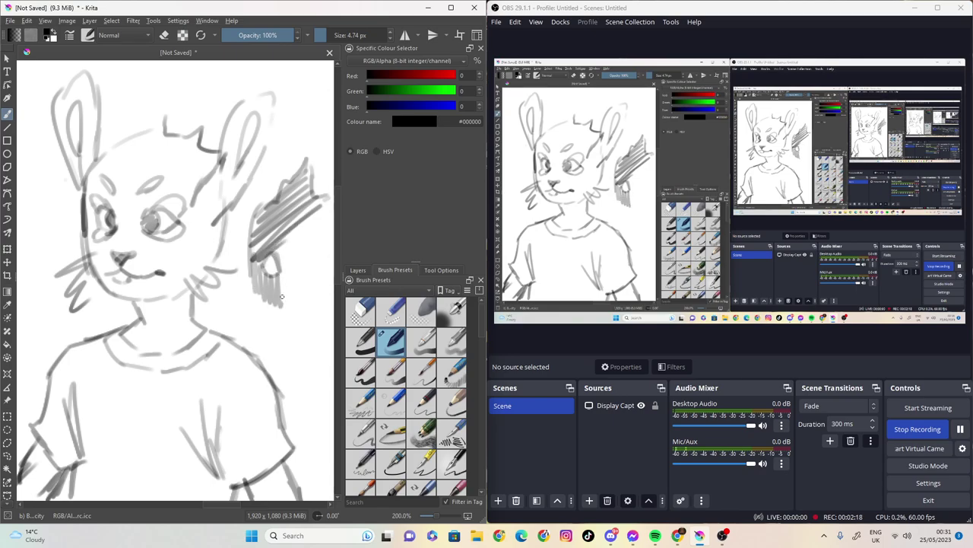
{"action": "left_click_drag", "start_coordinate": [287, 234], "coordinate": [292, 312]}
{"action": "left_click_drag", "start_coordinate": [307, 210], "coordinate": [307, 312]}
{"action": "mouse_move", "coordinate": [308, 261]}
{"action": "left_mouse_down"}
{"action": "mouse_move", "coordinate": [327, 254]}
{"action": "mouse_move", "coordinate": [311, 268]}
{"action": "mouse_move", "coordinate": [315, 317]}
{"action": "mouse_move", "coordinate": [329, 257]}
{"action": "left_mouse_up"}
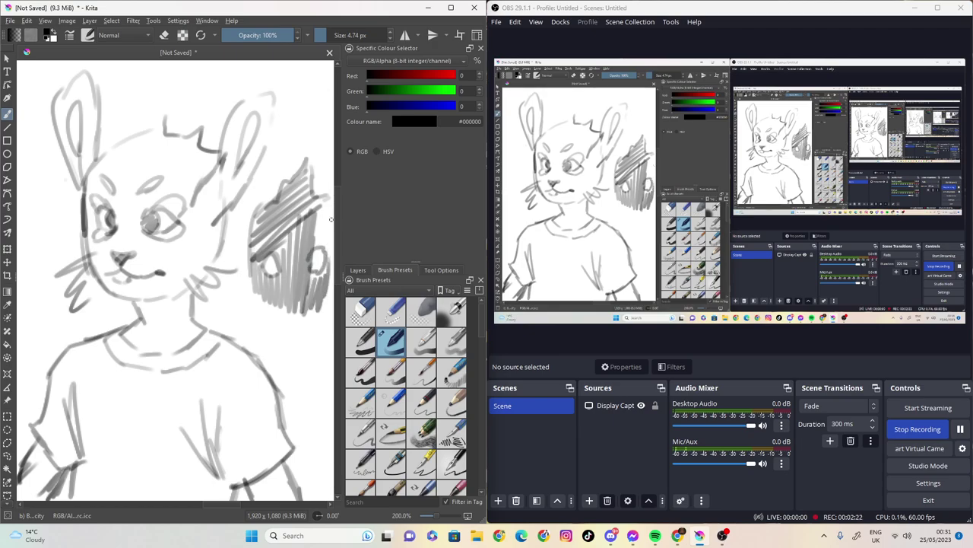
{"action": "mouse_move", "coordinate": [331, 215]}
{"action": "left_mouse_down"}
{"action": "mouse_move", "coordinate": [313, 245]}
{"action": "mouse_move", "coordinate": [298, 244]}
{"action": "left_mouse_up"}
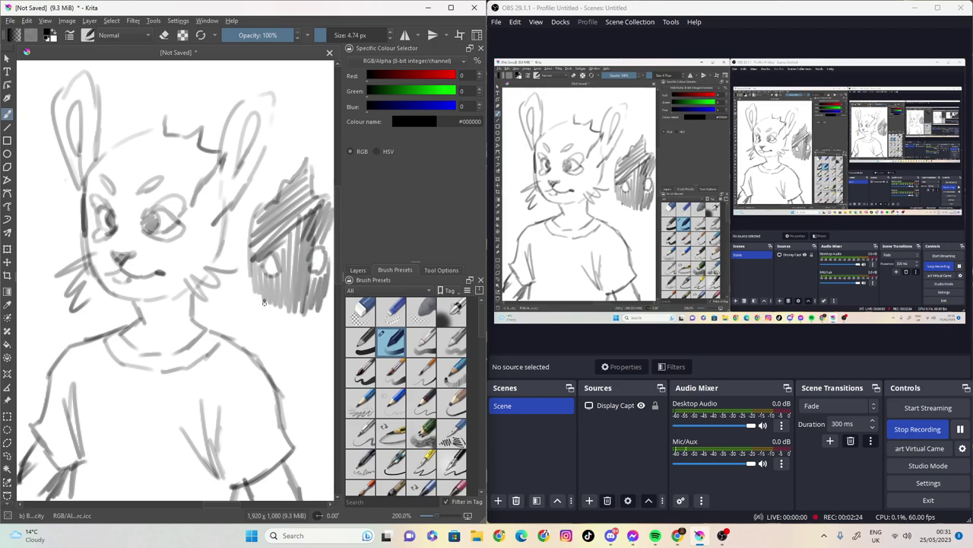
{"action": "mouse_move", "coordinate": [264, 302]}
{"action": "left_mouse_down"}
{"action": "mouse_move", "coordinate": [261, 292]}
{"action": "mouse_move", "coordinate": [287, 320]}
{"action": "mouse_move", "coordinate": [302, 319]}
{"action": "mouse_move", "coordinate": [319, 301]}
{"action": "mouse_move", "coordinate": [298, 315]}
{"action": "mouse_move", "coordinate": [268, 304]}
{"action": "mouse_move", "coordinate": [243, 260]}
{"action": "mouse_move", "coordinate": [245, 228]}
{"action": "left_mouse_up"}
{"action": "mouse_move", "coordinate": [330, 226]}
{"action": "left_mouse_down"}
{"action": "mouse_move", "coordinate": [329, 283]}
{"action": "mouse_move", "coordinate": [295, 257]}
{"action": "left_mouse_up"}
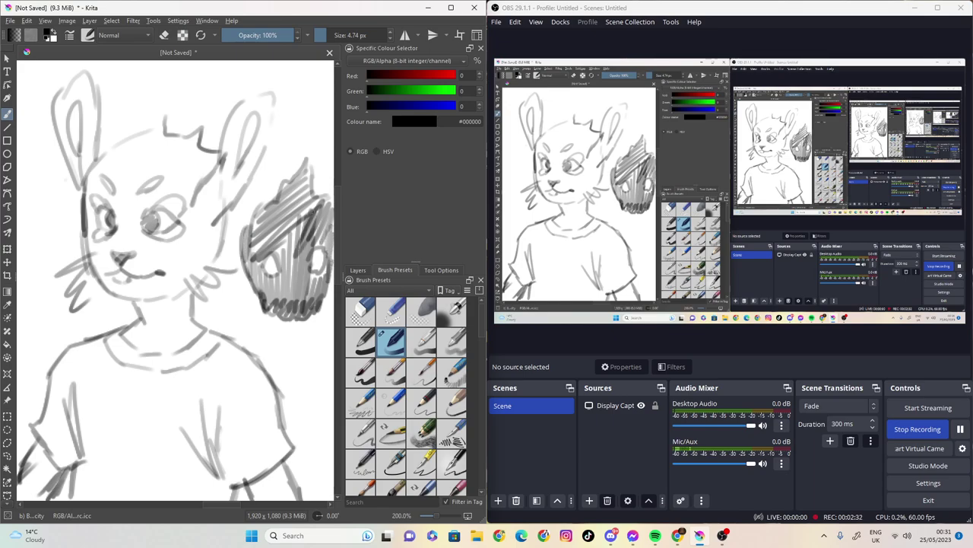
{"action": "mouse_move", "coordinate": [303, 205]}
{"action": "left_mouse_down"}
{"action": "mouse_move", "coordinate": [269, 254]}
{"action": "mouse_move", "coordinate": [262, 248]}
{"action": "left_mouse_up"}
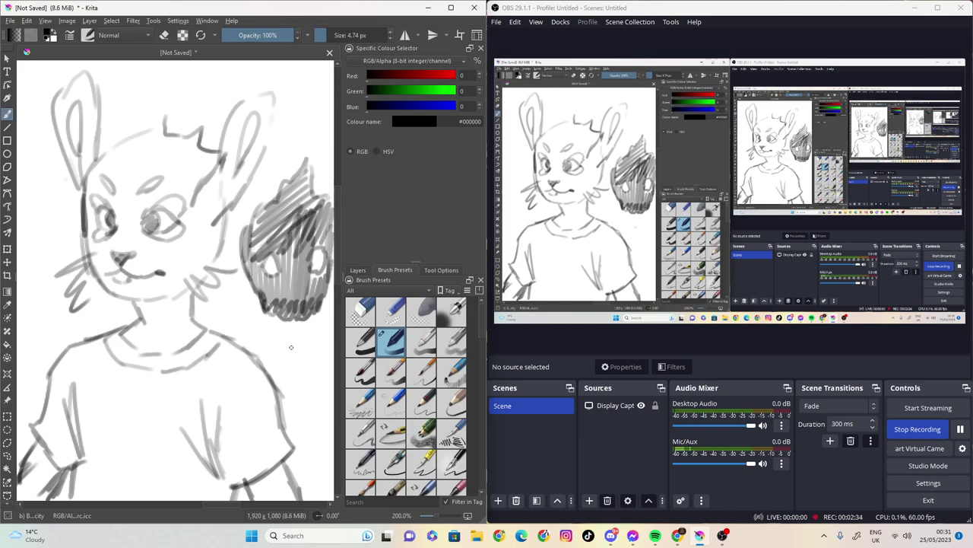
{"action": "mouse_move", "coordinate": [268, 327]}
{"action": "left_mouse_down"}
{"action": "mouse_move", "coordinate": [248, 321]}
{"action": "mouse_move", "coordinate": [243, 349]}
{"action": "mouse_move", "coordinate": [261, 354]}
{"action": "mouse_move", "coordinate": [280, 334]}
{"action": "mouse_move", "coordinate": [251, 328]}
{"action": "mouse_move", "coordinate": [249, 339]}
{"action": "mouse_move", "coordinate": [327, 334]}
{"action": "mouse_move", "coordinate": [330, 364]}
{"action": "mouse_move", "coordinate": [317, 365]}
{"action": "mouse_move", "coordinate": [301, 342]}
{"action": "mouse_move", "coordinate": [319, 355]}
{"action": "mouse_move", "coordinate": [313, 373]}
{"action": "left_mouse_up"}
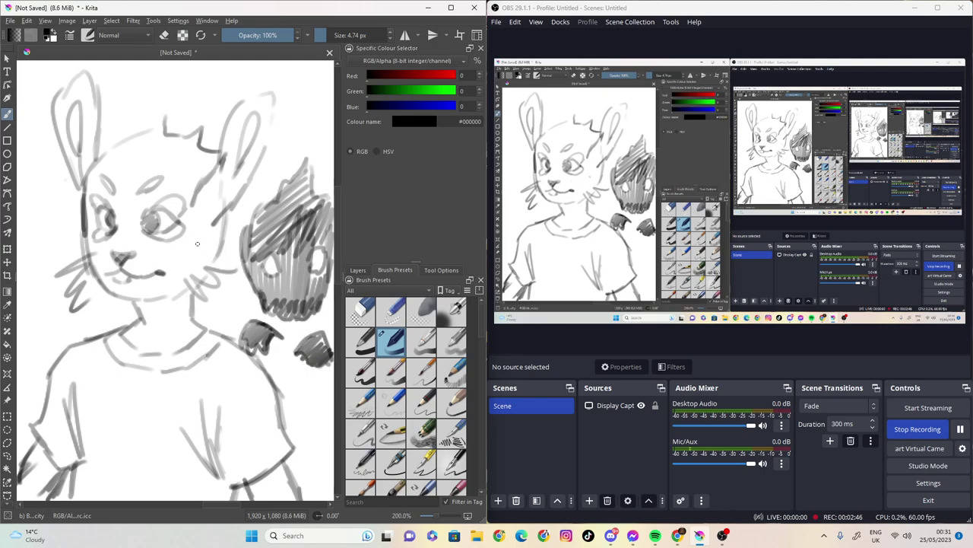
Add whiskers and short fur strokes on both cheeks, darken the chin line and shade the neck beneath it
{"action": "left_click_drag", "start_coordinate": [190, 241], "coordinate": [232, 258]}
{"action": "left_click_drag", "start_coordinate": [96, 300], "coordinate": [103, 294]}
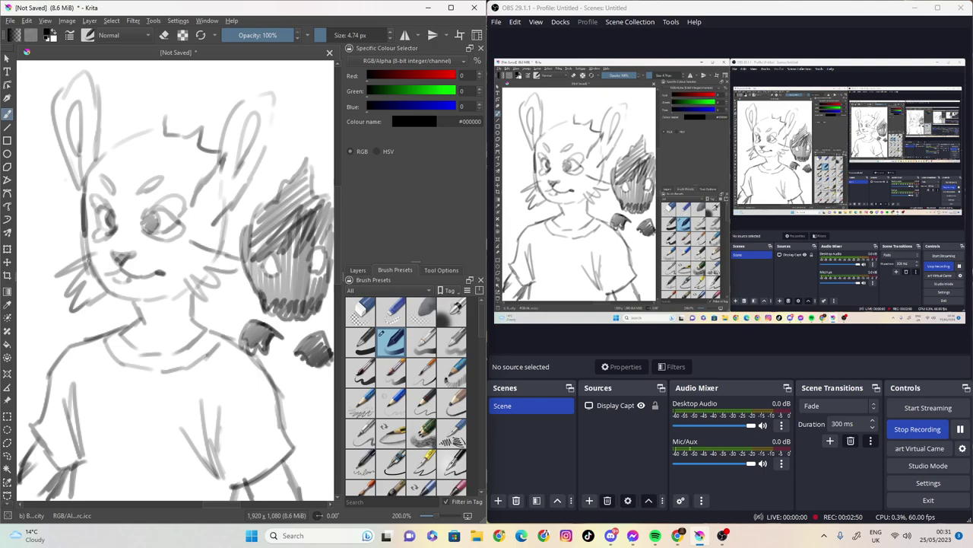
{"action": "mouse_move", "coordinate": [100, 248]}
{"action": "left_mouse_down"}
{"action": "mouse_move", "coordinate": [75, 265]}
{"action": "mouse_move", "coordinate": [101, 256]}
{"action": "mouse_move", "coordinate": [108, 274]}
{"action": "left_mouse_up"}
{"action": "left_click_drag", "start_coordinate": [170, 272], "coordinate": [206, 247]}
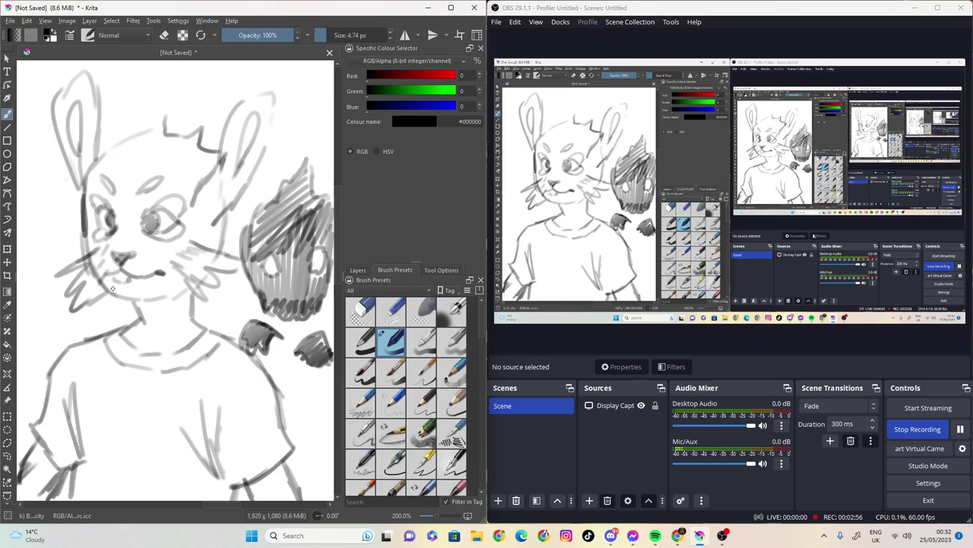
{"action": "mouse_move", "coordinate": [112, 288]}
{"action": "left_mouse_down"}
{"action": "mouse_move", "coordinate": [126, 302]}
{"action": "mouse_move", "coordinate": [160, 288]}
{"action": "mouse_move", "coordinate": [137, 299]}
{"action": "left_mouse_up"}
{"action": "mouse_move", "coordinate": [186, 278]}
{"action": "left_mouse_down"}
{"action": "mouse_move", "coordinate": [145, 296]}
{"action": "mouse_move", "coordinate": [154, 298]}
{"action": "mouse_move", "coordinate": [135, 309]}
{"action": "mouse_move", "coordinate": [140, 330]}
{"action": "mouse_move", "coordinate": [105, 283]}
{"action": "mouse_move", "coordinate": [105, 293]}
{"action": "left_mouse_up"}
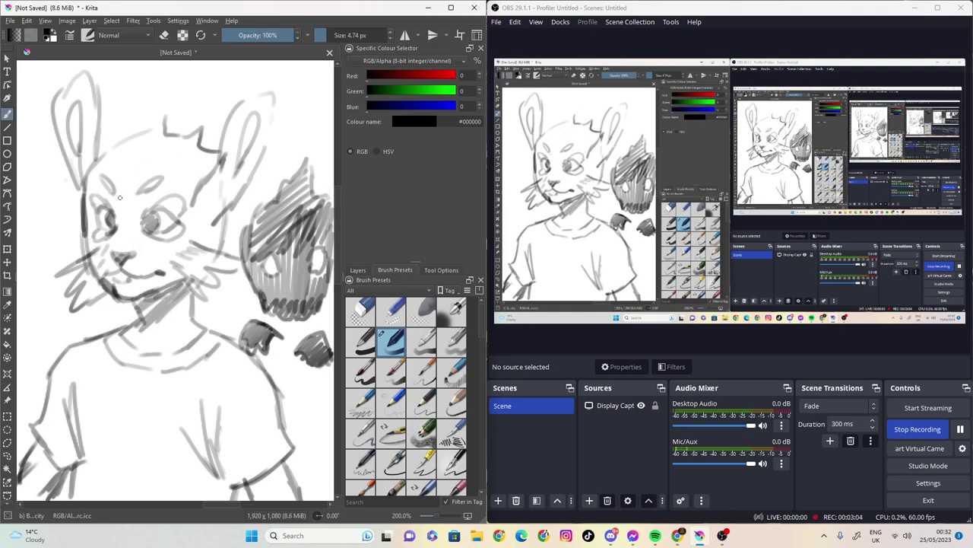
Add fur marks on the forehead and between the eyes, and hatch shading onto both ears
{"action": "mouse_move", "coordinate": [112, 199]}
{"action": "left_mouse_down"}
{"action": "mouse_move", "coordinate": [120, 188]}
{"action": "mouse_move", "coordinate": [132, 199]}
{"action": "left_mouse_up"}
{"action": "mouse_move", "coordinate": [120, 222]}
{"action": "left_mouse_down"}
{"action": "mouse_move", "coordinate": [129, 223]}
{"action": "mouse_move", "coordinate": [127, 211]}
{"action": "mouse_move", "coordinate": [135, 241]}
{"action": "left_mouse_up"}
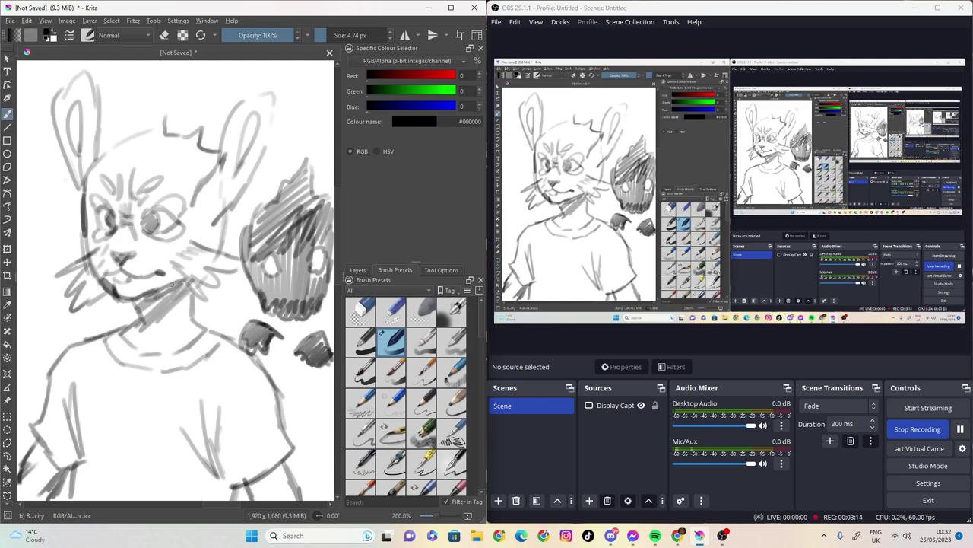
{"action": "key", "text": "ctrl+z"}
{"action": "mouse_move", "coordinate": [193, 203]}
{"action": "left_mouse_down"}
{"action": "mouse_move", "coordinate": [218, 163]}
{"action": "mouse_move", "coordinate": [233, 168]}
{"action": "mouse_move", "coordinate": [255, 143]}
{"action": "mouse_move", "coordinate": [251, 115]}
{"action": "mouse_move", "coordinate": [274, 107]}
{"action": "left_mouse_up"}
{"action": "left_click_drag", "start_coordinate": [55, 87], "coordinate": [84, 190]}
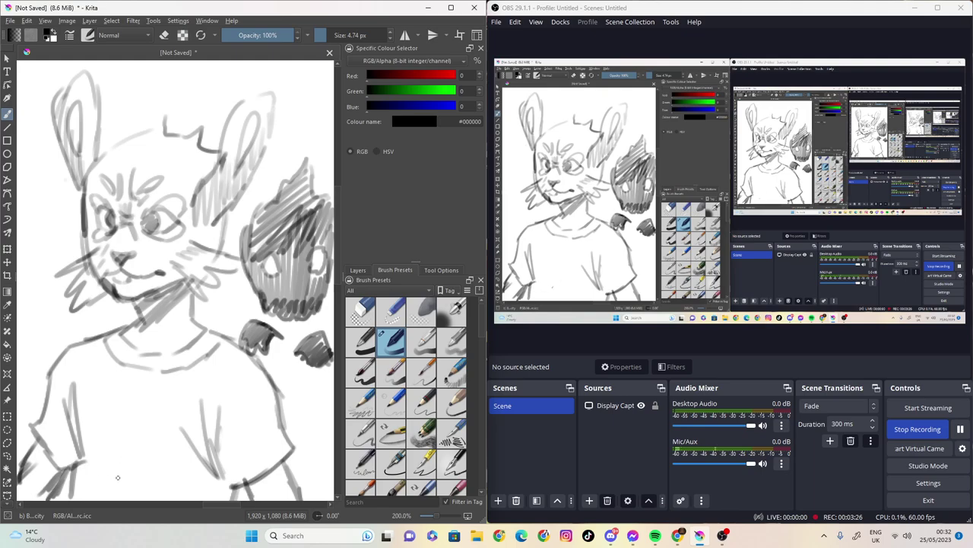
Draw a circled five-pointed star on the shirt front with two rabbit ears above it
{"action": "mouse_move", "coordinate": [117, 477]}
{"action": "left_mouse_down"}
{"action": "mouse_move", "coordinate": [171, 449]}
{"action": "mouse_move", "coordinate": [156, 486]}
{"action": "mouse_move", "coordinate": [116, 473]}
{"action": "mouse_move", "coordinate": [130, 431]}
{"action": "mouse_move", "coordinate": [122, 408]}
{"action": "mouse_move", "coordinate": [138, 480]}
{"action": "left_mouse_up"}
{"action": "mouse_move", "coordinate": [169, 442]}
{"action": "left_mouse_down"}
{"action": "mouse_move", "coordinate": [133, 418]}
{"action": "mouse_move", "coordinate": [100, 416]}
{"action": "left_mouse_up"}
{"action": "left_click_drag", "start_coordinate": [165, 416], "coordinate": [193, 383]}
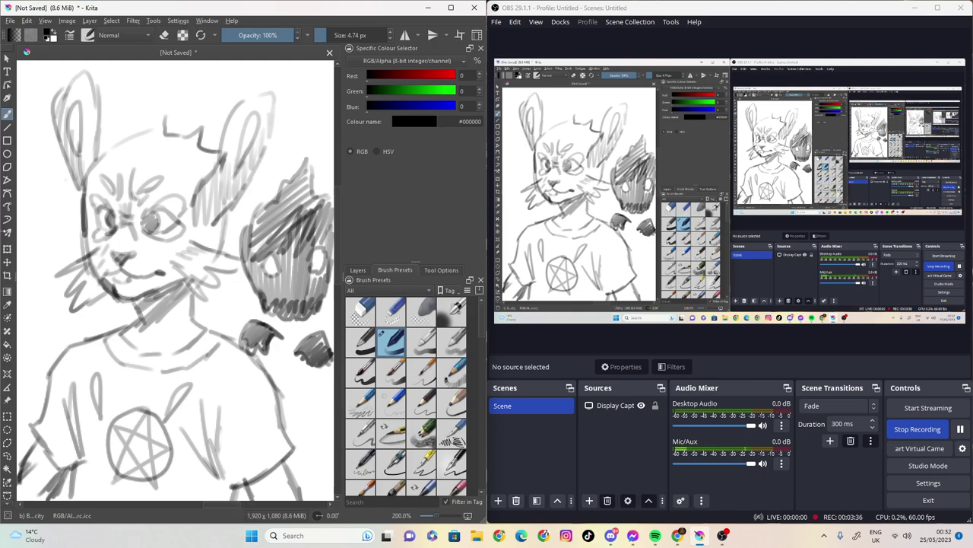
Save the drawing as a Krita document named "rabbit" in the "my original krita drawings i made" folder
{"action": "left_click", "coordinate": [29, 22]}
{"action": "key", "text": "Escape"}
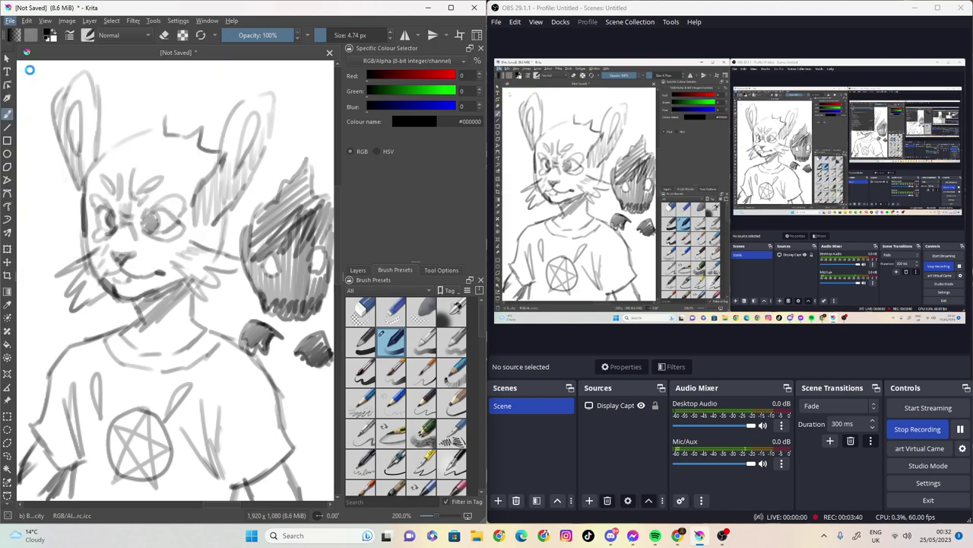
{"action": "key", "text": "ctrl+s"}
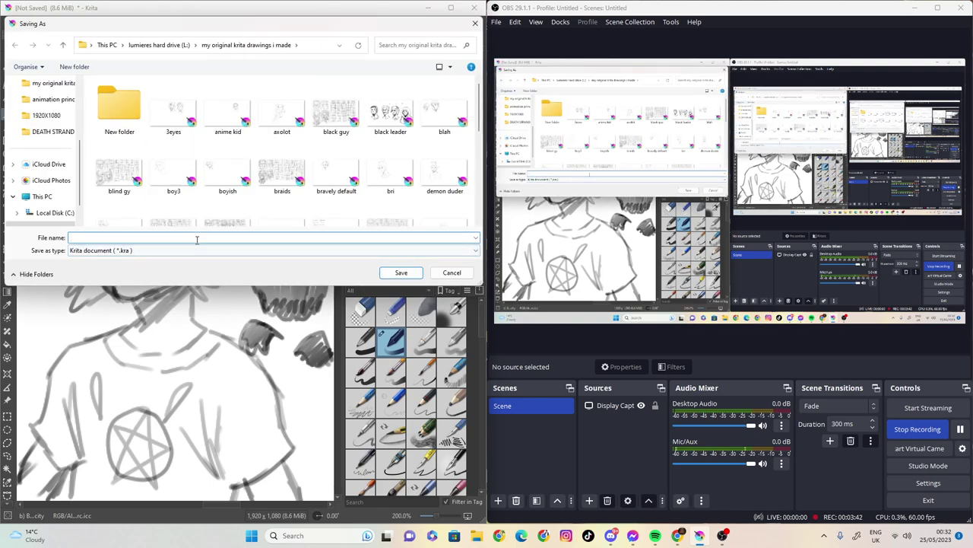
{"action": "type", "text": "rabb"}
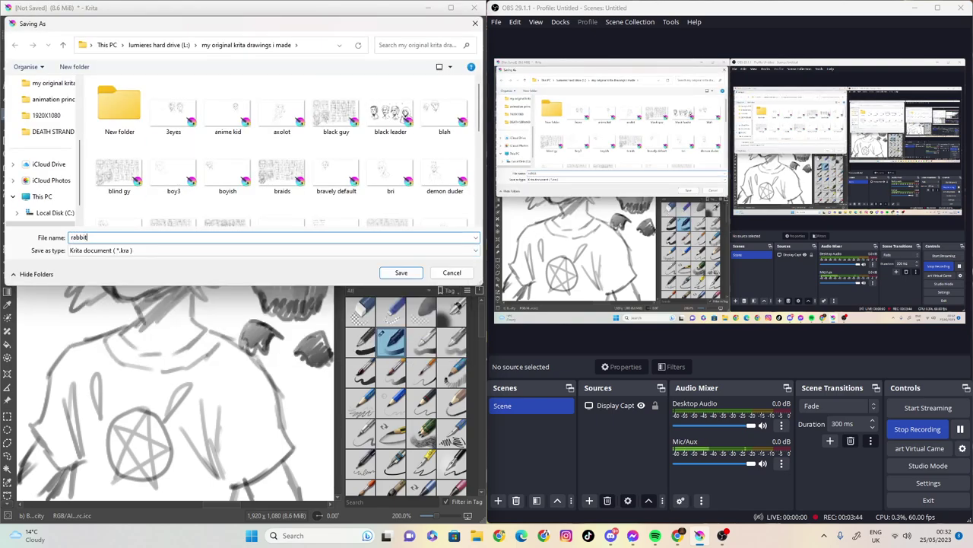
{"action": "type", "text": "it"}
{"action": "left_click", "coordinate": [406, 271]}
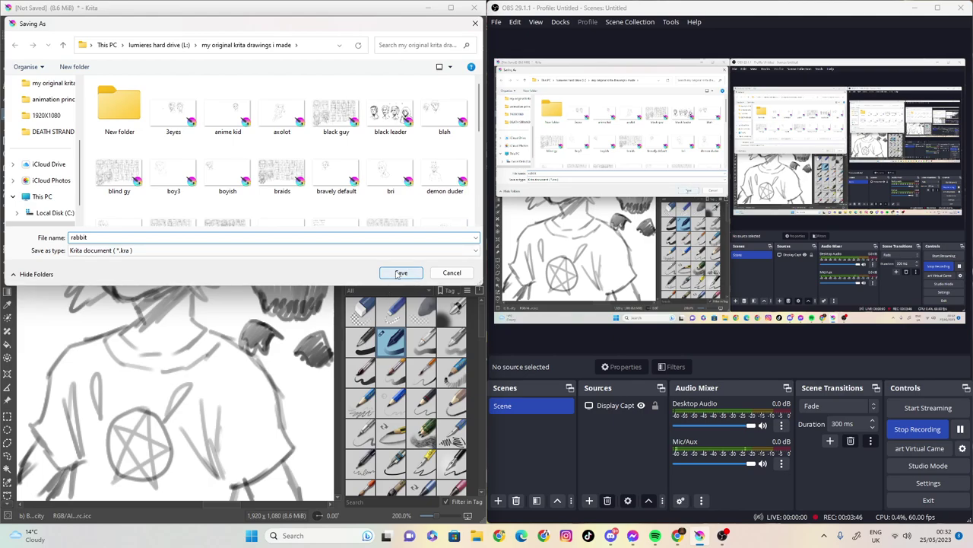